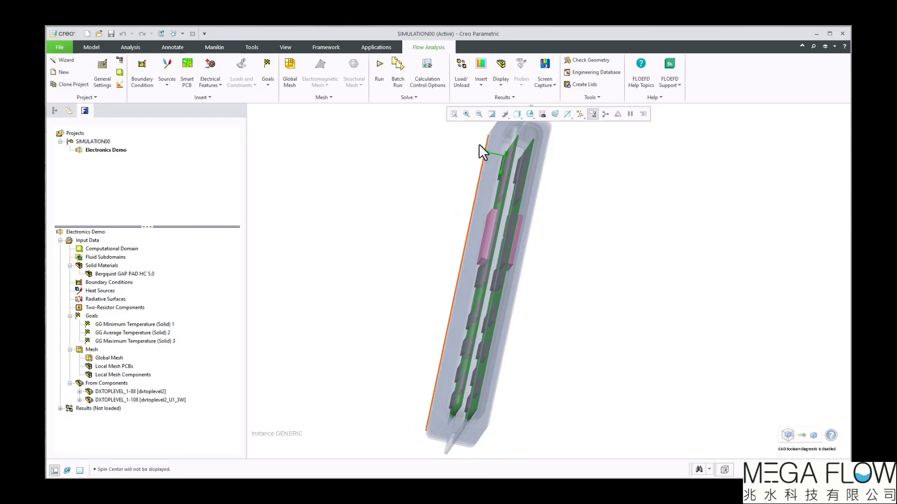
Highlight the geometry assigned to Bergquist GAP PAD HC 5.0 and open the project's material priorities list.
{"action": "mouse_move", "coordinate": [628, 423]}
{"action": "middle_mouse_down"}
{"action": "mouse_move", "coordinate": [591, 467]}
{"action": "mouse_move", "coordinate": [539, 485]}
{"action": "middle_mouse_up"}
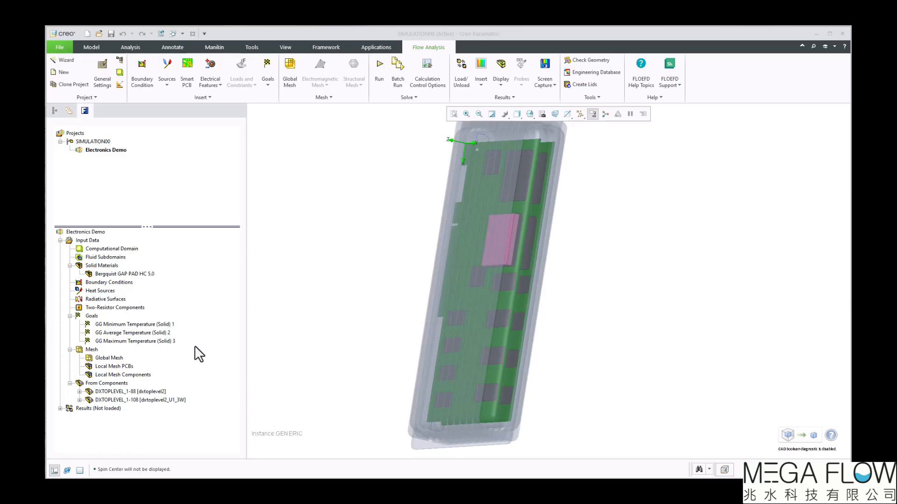
{"action": "left_click", "coordinate": [117, 271]}
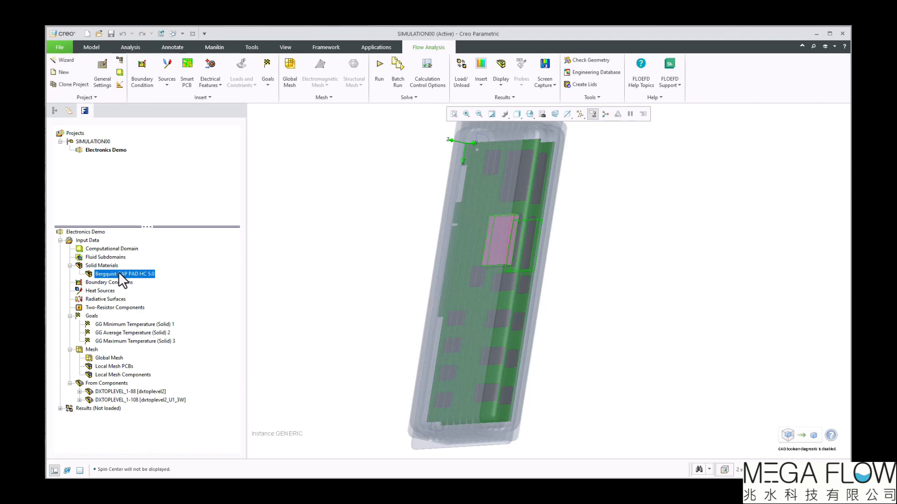
{"action": "left_click", "coordinate": [598, 97]}
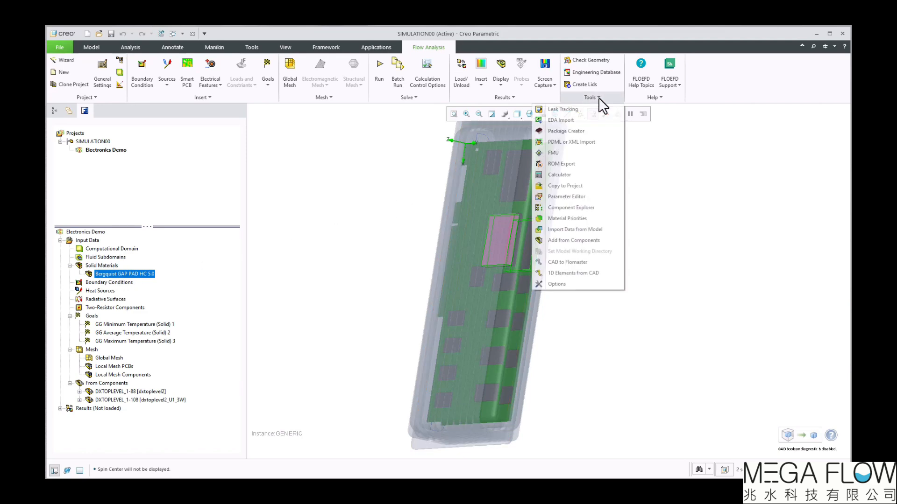
{"action": "left_click", "coordinate": [598, 219]}
{"action": "left_click_drag", "start_coordinate": [511, 337], "coordinate": [514, 294]}
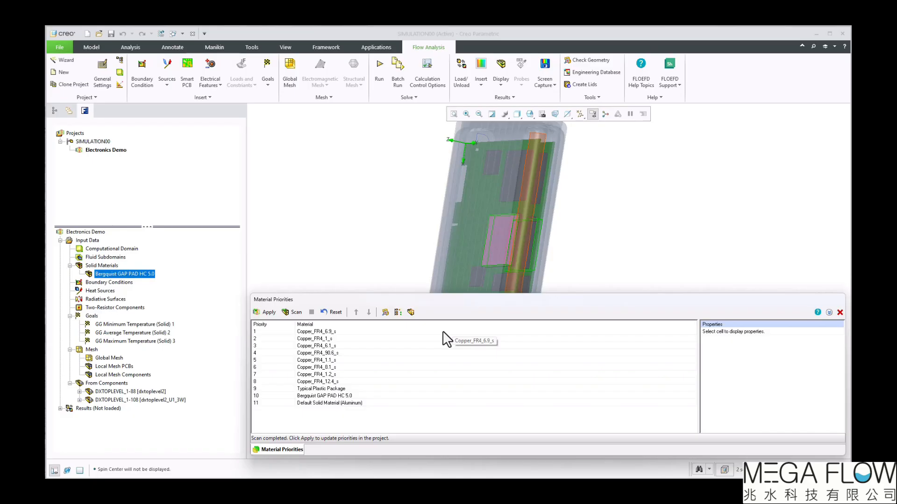
Inspect the gap pads between the boards and enclosure, and raise Default Solid Material (Aluminum) above Bergquist GAP PAD HC 5.0 in priority.
{"action": "middle_click_drag", "start_coordinate": [612, 254], "coordinate": [530, 237]}
{"action": "scroll", "coordinate": [531, 236], "scroll_direction": "down", "scroll_amount": 7}
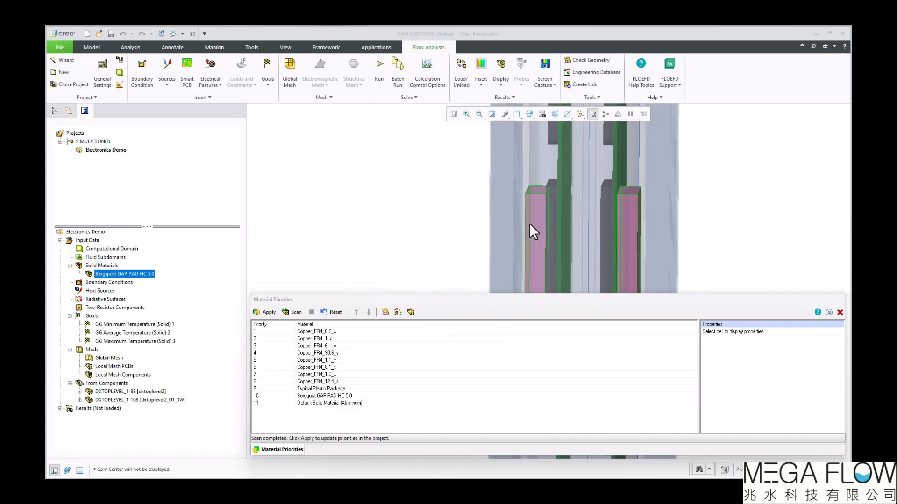
{"action": "mouse_move", "coordinate": [529, 223]}
{"action": "middle_mouse_down"}
{"action": "mouse_move", "coordinate": [534, 201]}
{"action": "mouse_move", "coordinate": [519, 161]}
{"action": "mouse_move", "coordinate": [531, 182]}
{"action": "mouse_move", "coordinate": [523, 181]}
{"action": "middle_mouse_up"}
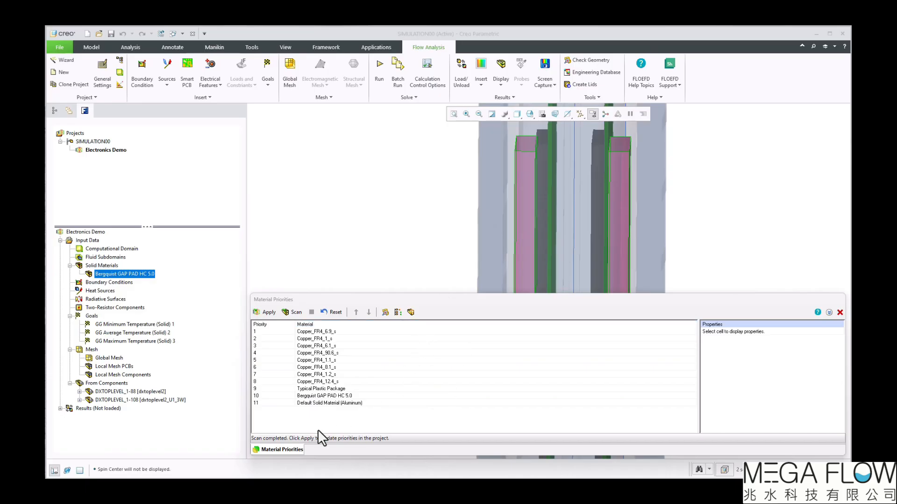
{"action": "left_click", "coordinate": [325, 403]}
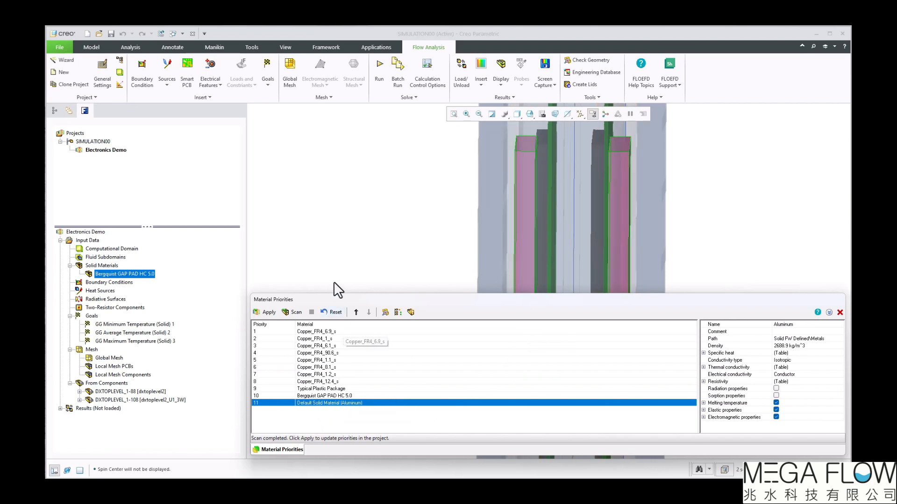
{"action": "left_click", "coordinate": [356, 313]}
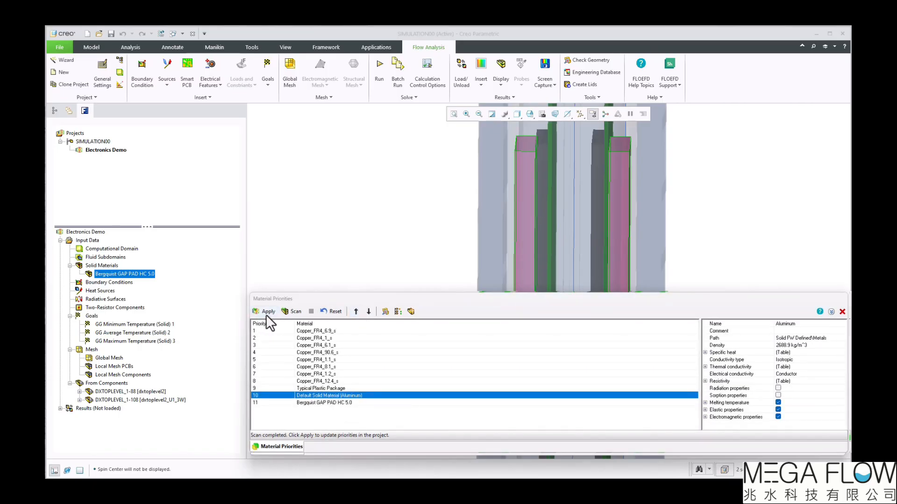
Highlight the geometry of the gap pad, Typical Plastic Package and default aluminum materials, and apply the material priorities.
{"action": "left_click", "coordinate": [410, 312]}
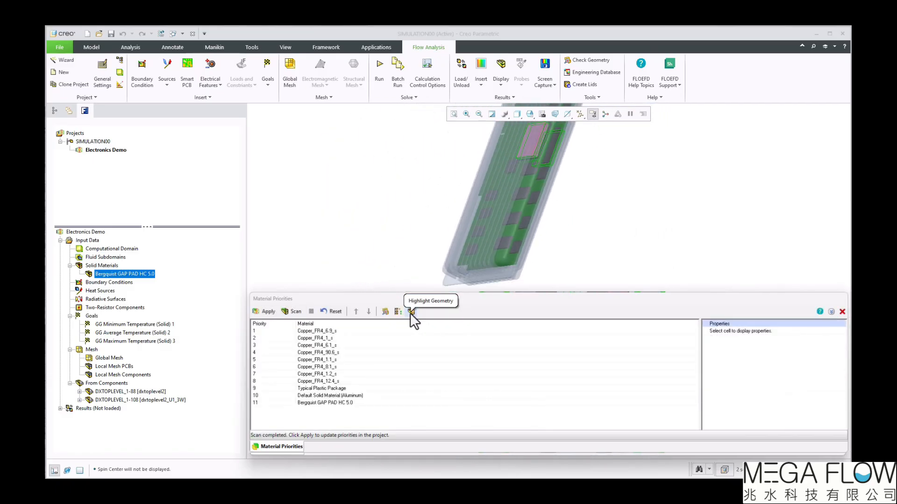
{"action": "left_click", "coordinate": [326, 405]}
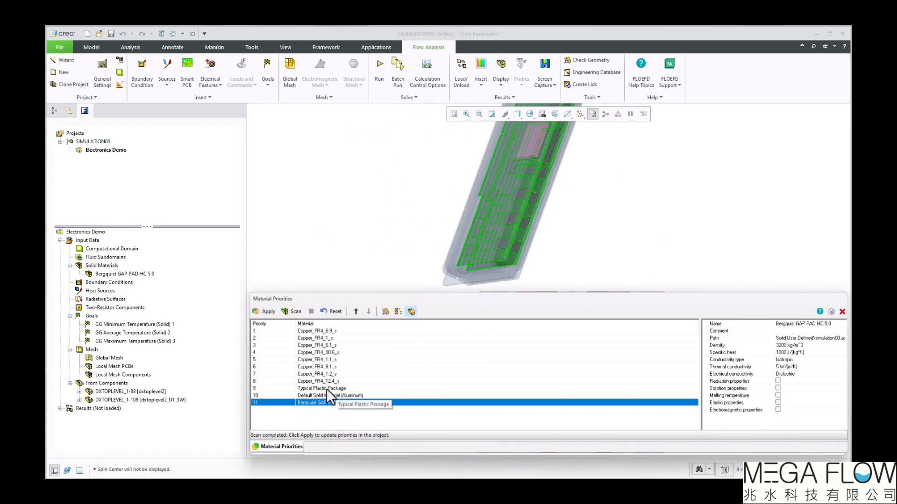
{"action": "left_click", "coordinate": [326, 389]}
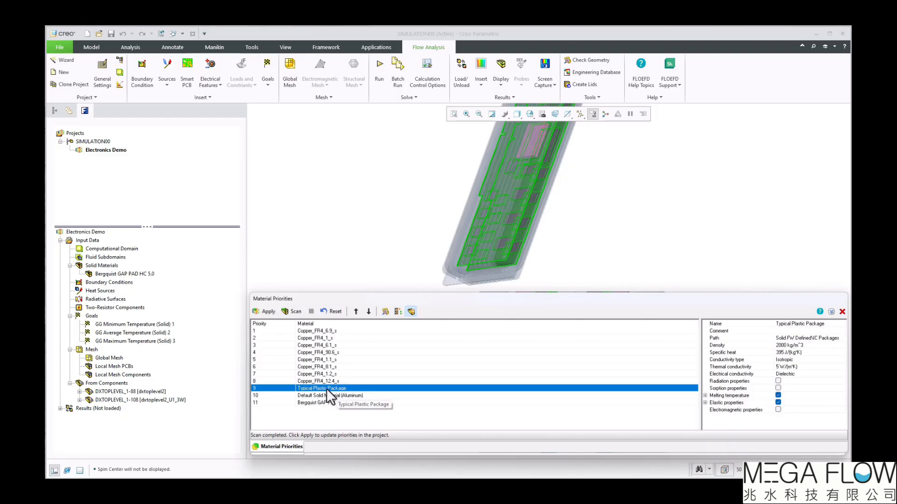
{"action": "left_click", "coordinate": [324, 397]}
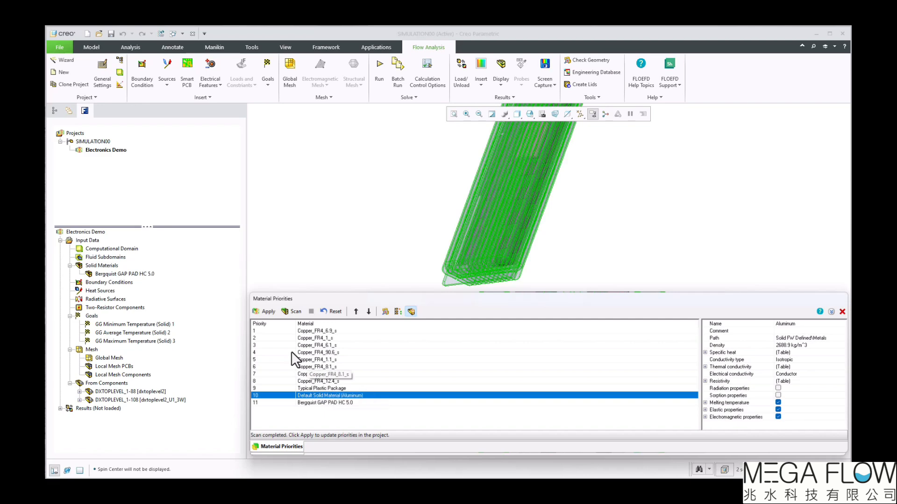
{"action": "left_click", "coordinate": [269, 312]}
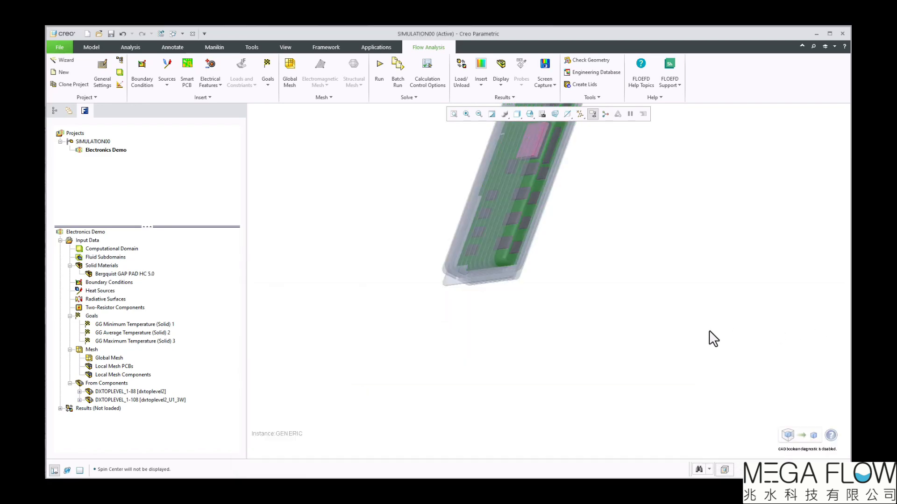
Open the Component Explorer and review the materials available for GAP_PAD_35_35_4-58, keeping Bergquist GAP PAD HC 5.0.
{"action": "left_click", "coordinate": [597, 94]}
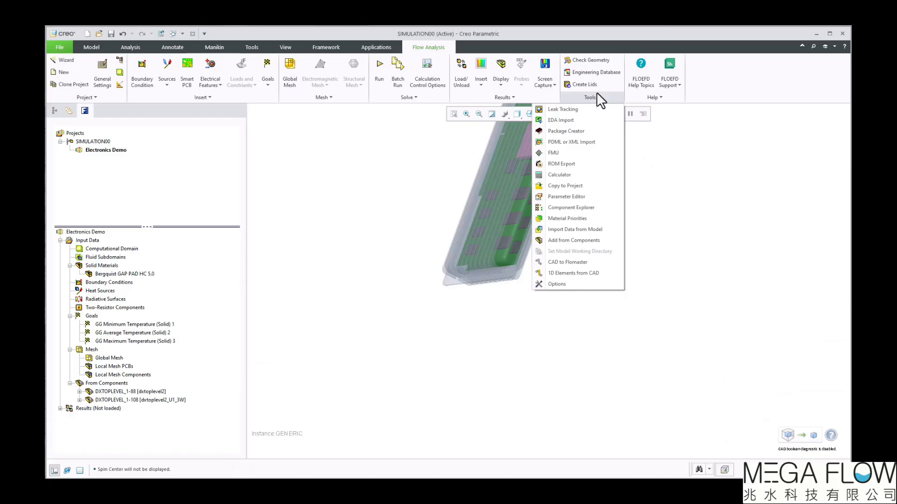
{"action": "left_click", "coordinate": [611, 208]}
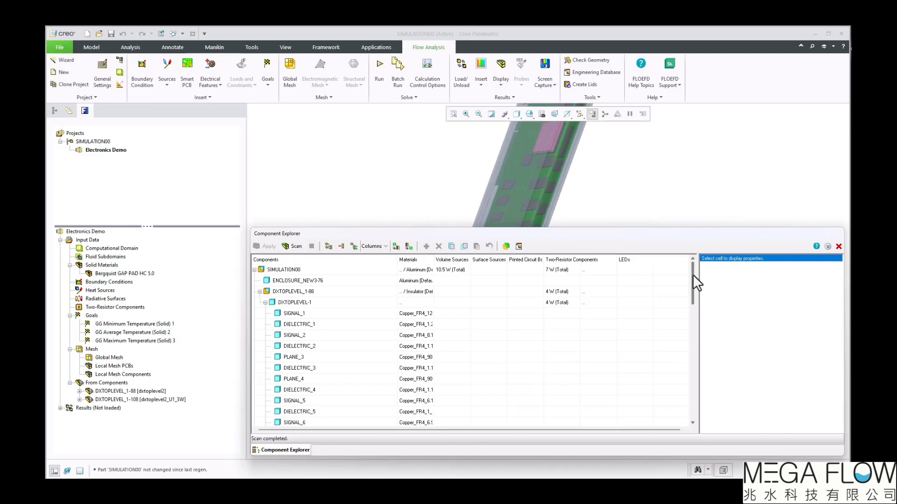
{"action": "left_click_drag", "start_coordinate": [693, 278], "coordinate": [697, 391]}
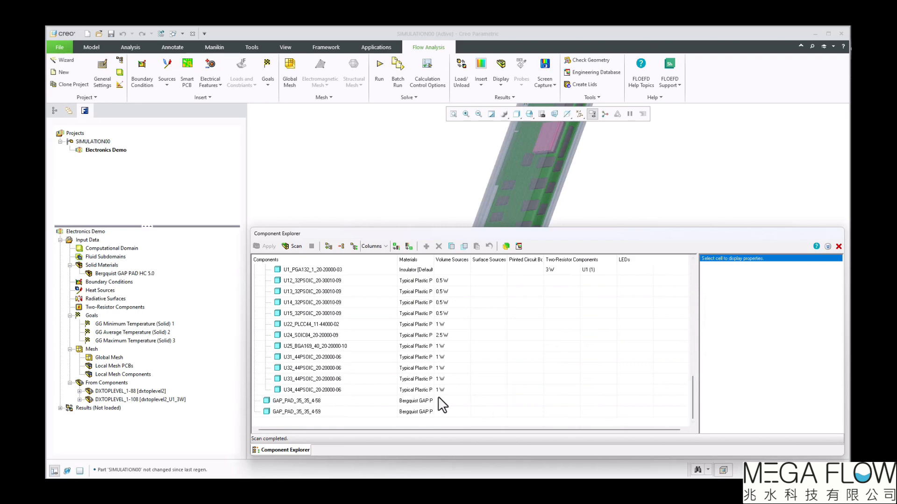
{"action": "left_click", "coordinate": [427, 401]}
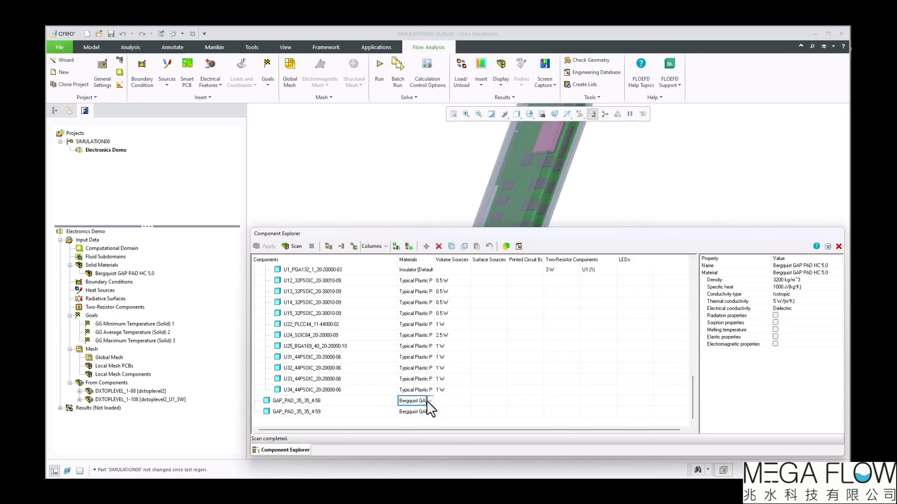
{"action": "left_click", "coordinate": [427, 401]}
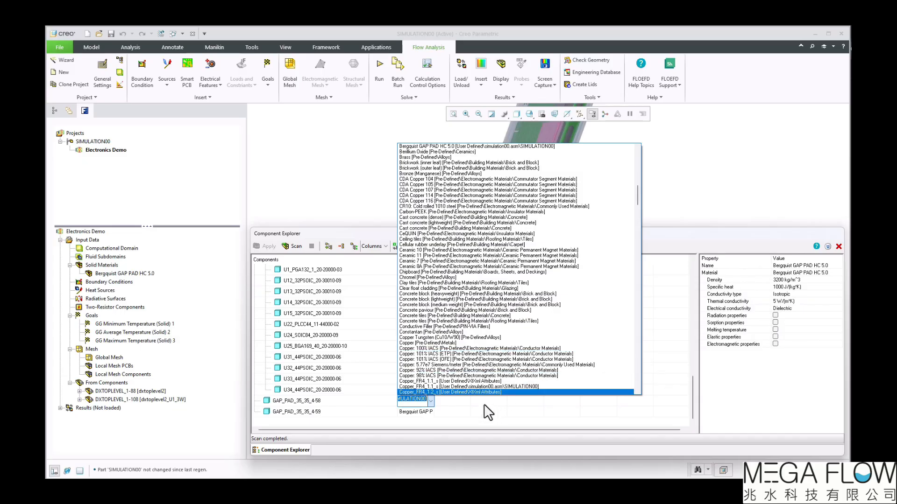
{"action": "left_click", "coordinate": [462, 403]}
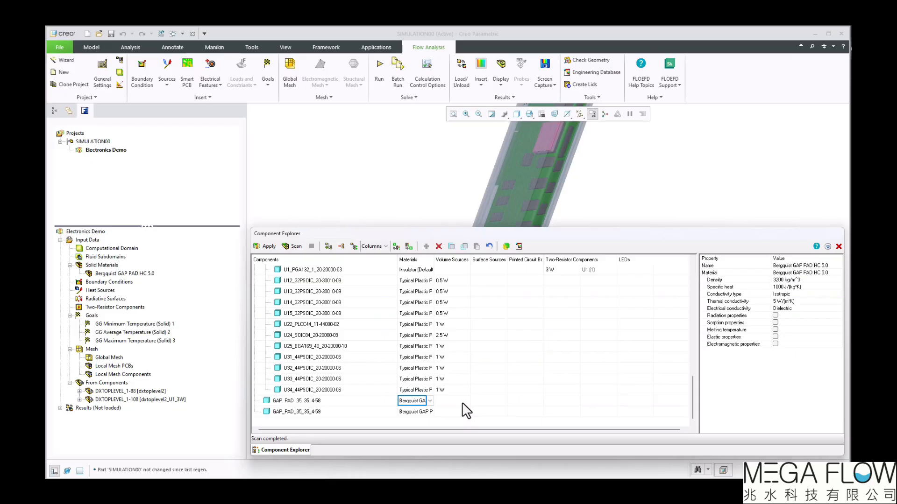
Set the volume source of GAP_PAD_35_35_4-58 to 0.5 W and apply it to the project.
{"action": "left_click", "coordinate": [462, 402]}
{"action": "type", "text": "0.5"}
{"action": "key", "text": "Return"}
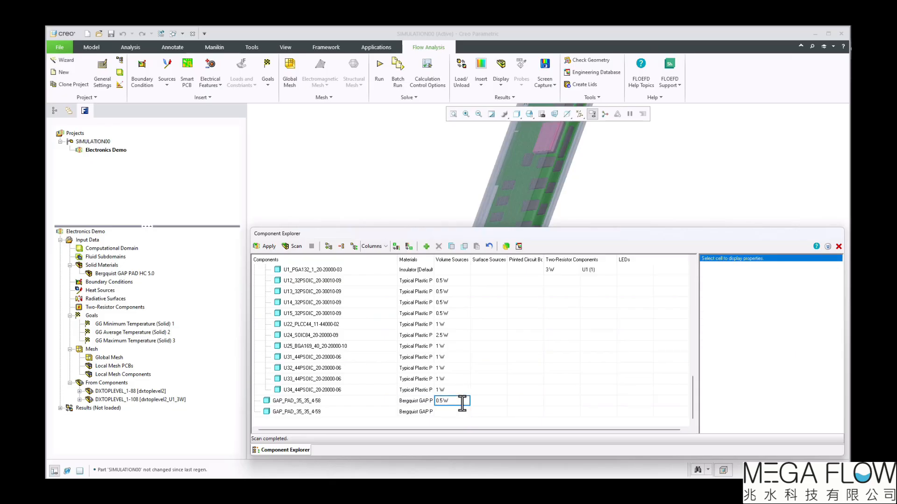
{"action": "left_click", "coordinate": [259, 244]}
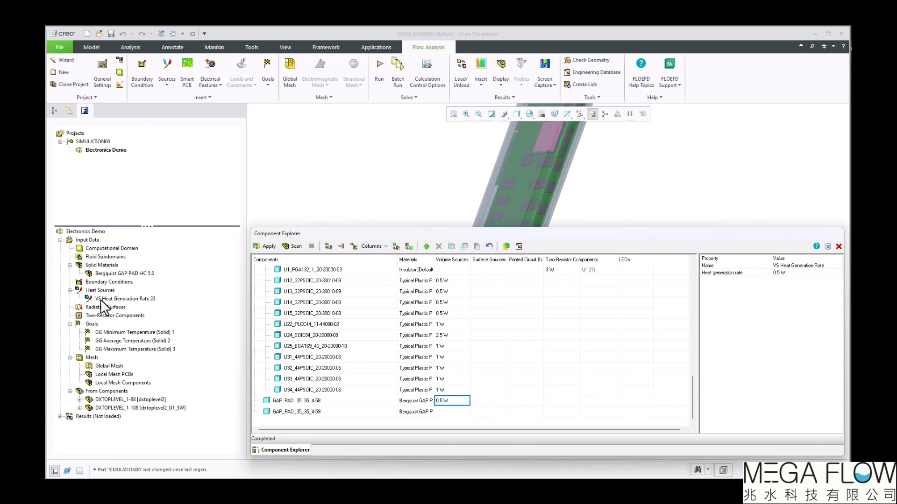
Review the predefined two-resistor packages available for GAP_PAD_35_35_4-58 without assigning one, and close the Component Explorer.
{"action": "left_click", "coordinate": [574, 401]}
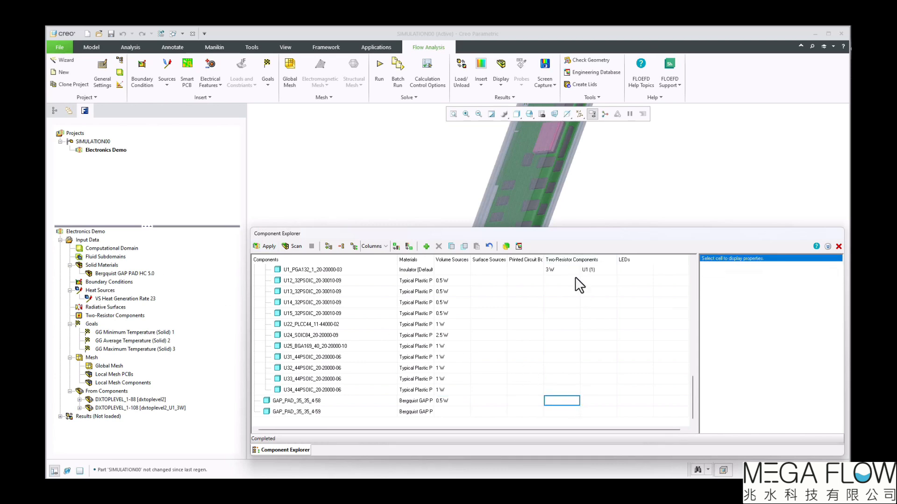
{"action": "left_click", "coordinate": [563, 402]}
{"action": "left_click", "coordinate": [594, 402]}
{"action": "left_click", "coordinate": [612, 401]}
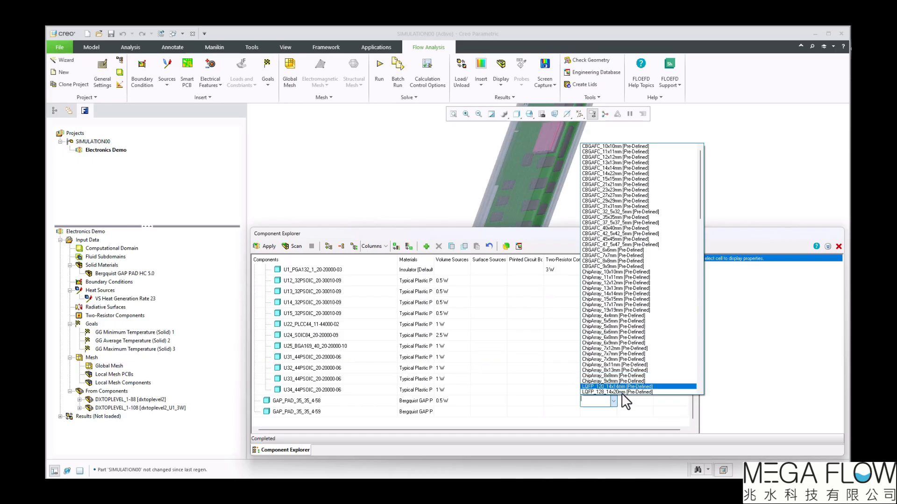
{"action": "left_click", "coordinate": [623, 403]}
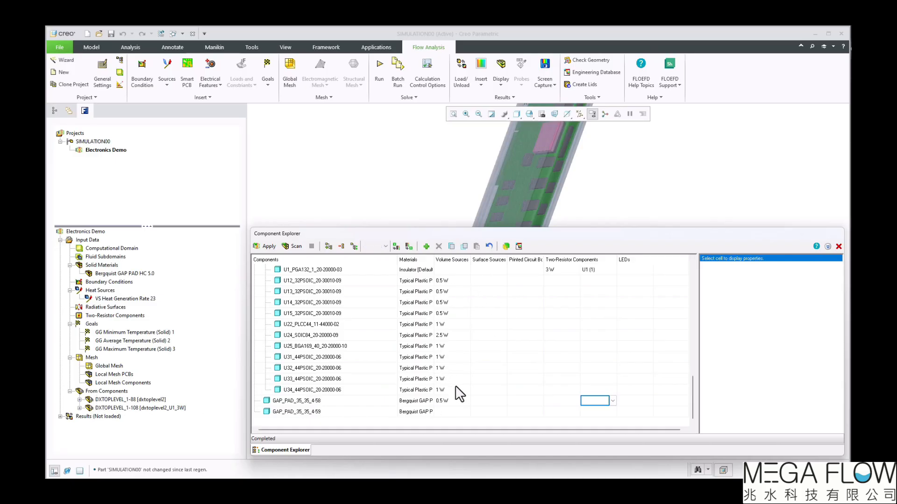
{"action": "left_click", "coordinate": [839, 246]}
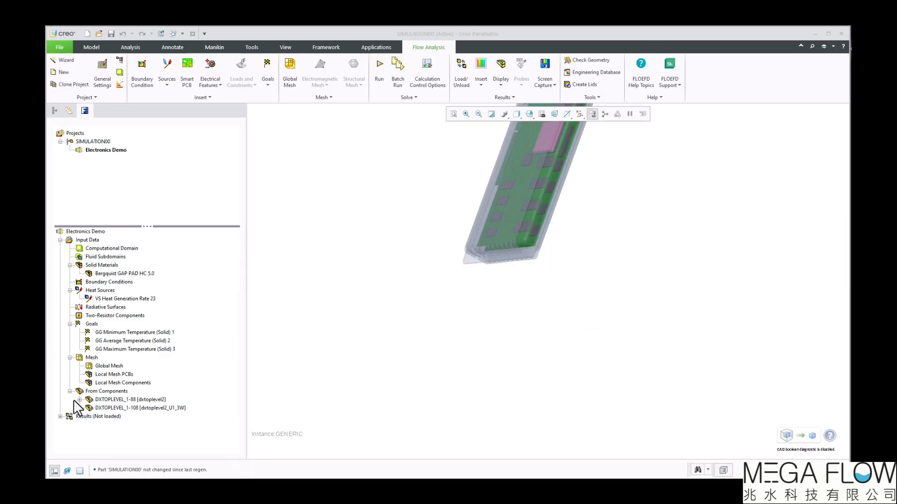
Review the actions available for the DXTOPLEVEL_1-88 component project and for the From Components group.
{"action": "left_click", "coordinate": [82, 409]}
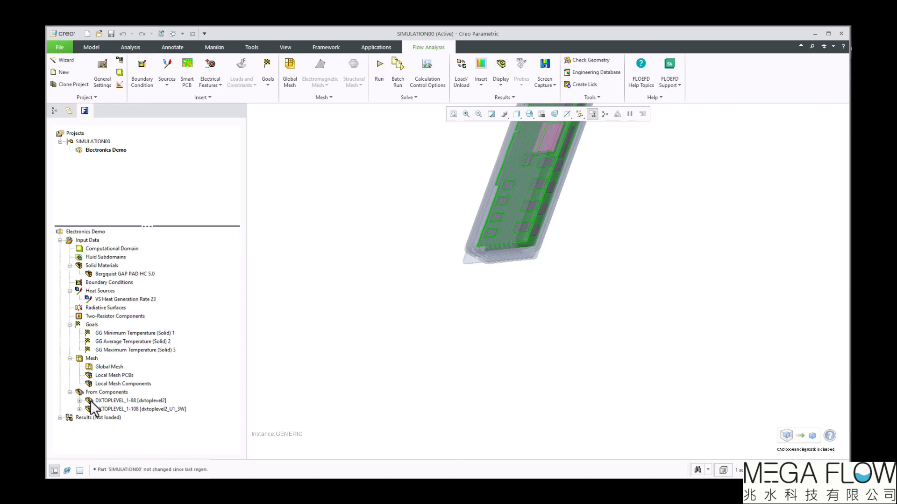
{"action": "right_click", "coordinate": [99, 401]}
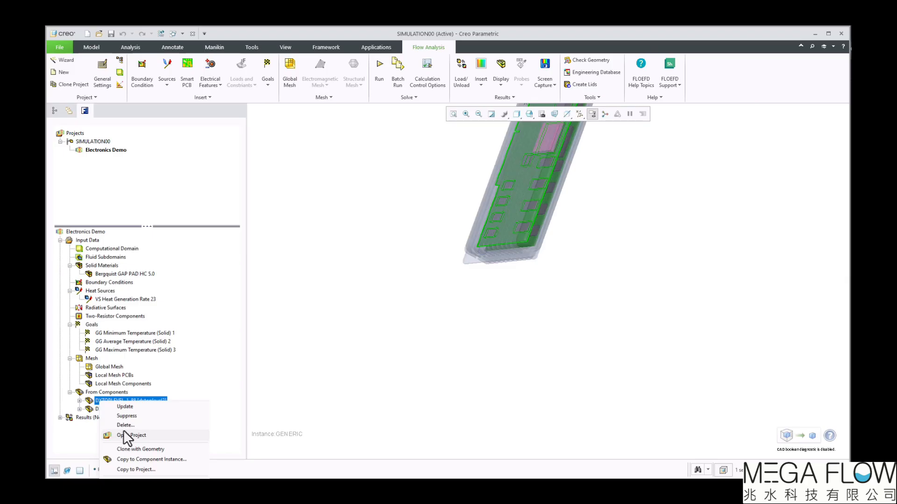
{"action": "right_click", "coordinate": [122, 394]}
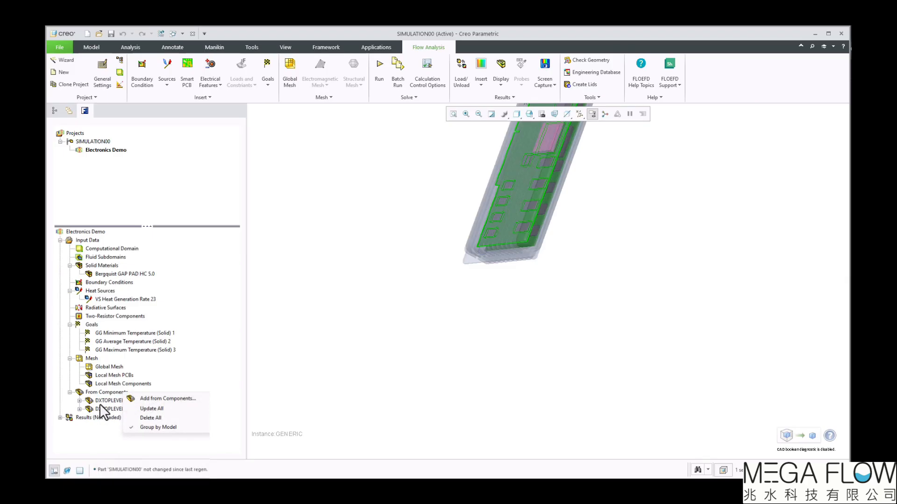
{"action": "key", "text": "Escape"}
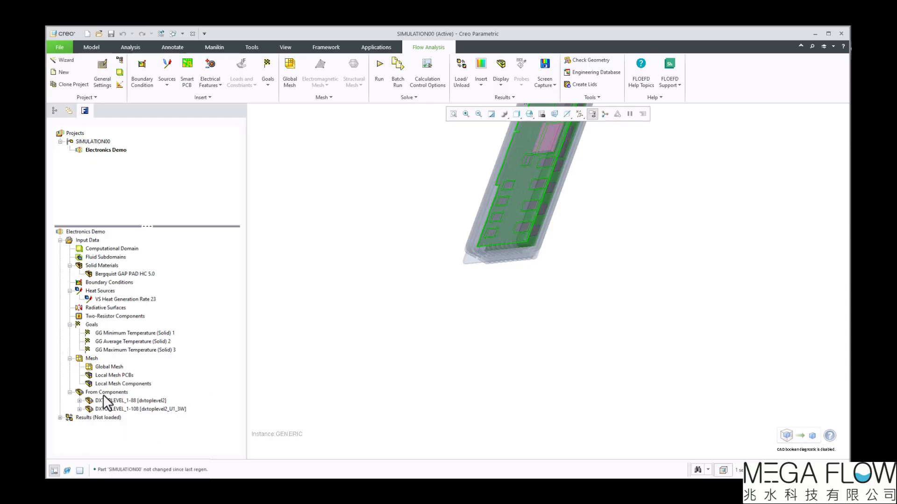
Move all DXTOPLEVEL_1-88 heat sources from U12 through U34 into the Electronics Demo project.
{"action": "left_click", "coordinate": [79, 400]}
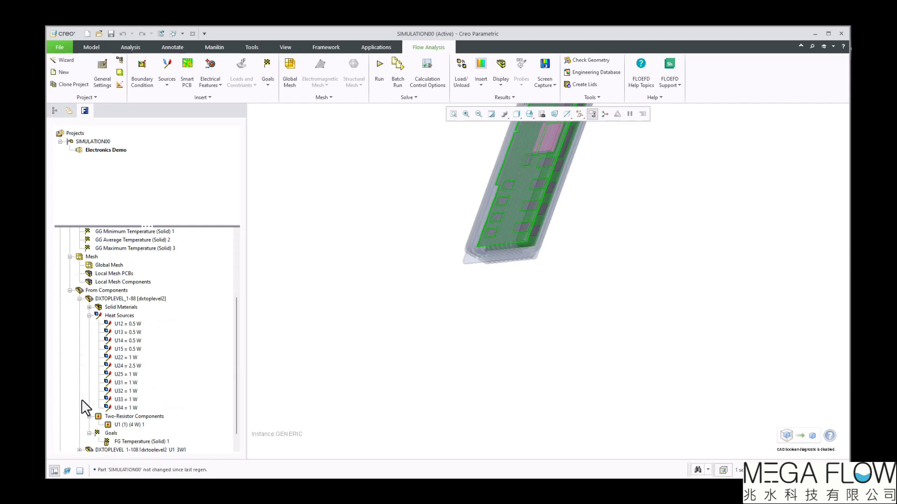
{"action": "left_click", "coordinate": [131, 323]}
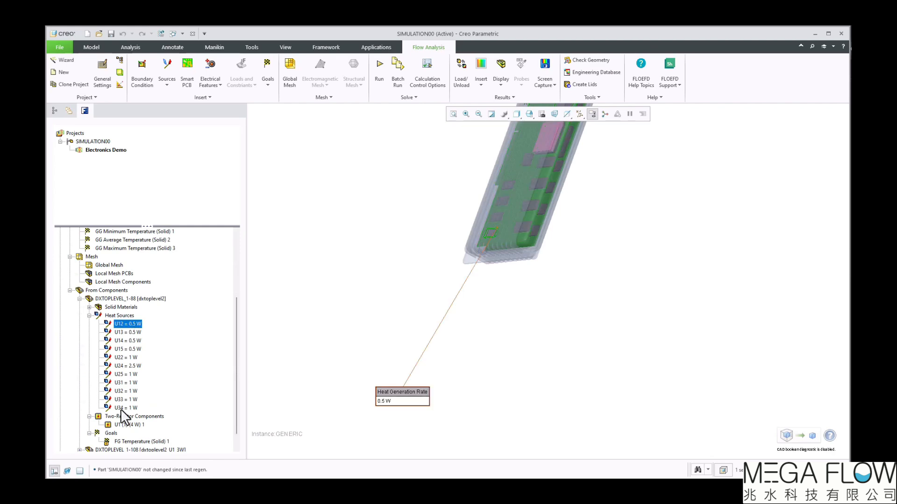
{"action": "left_click", "coordinate": [121, 408], "text": "shift"}
{"action": "right_click", "coordinate": [120, 408]}
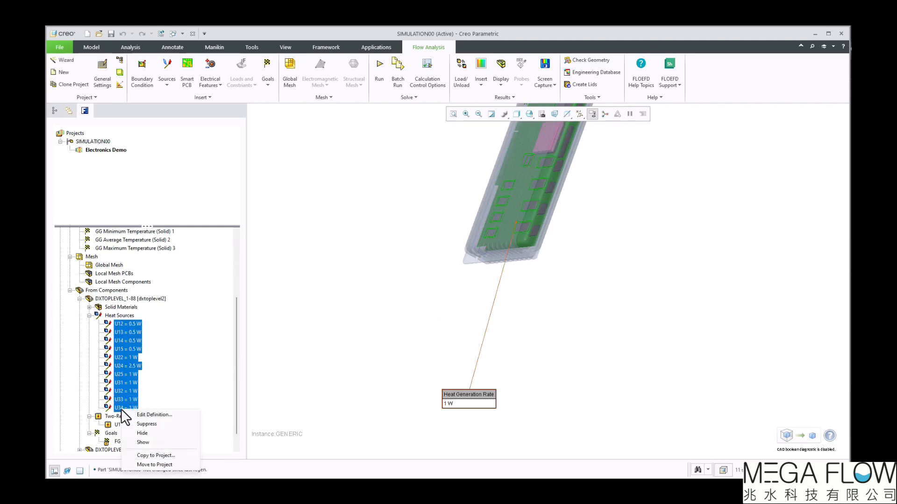
{"action": "left_click", "coordinate": [167, 464]}
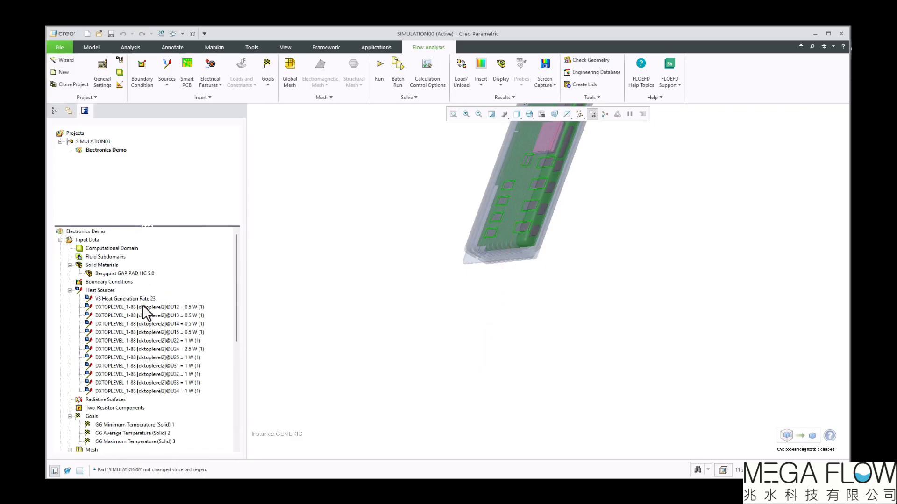
Check the moved U12 heat source's options, and edit U12's volume source in the Component Explorer, keeping 0.5 W.
{"action": "left_click", "coordinate": [164, 305]}
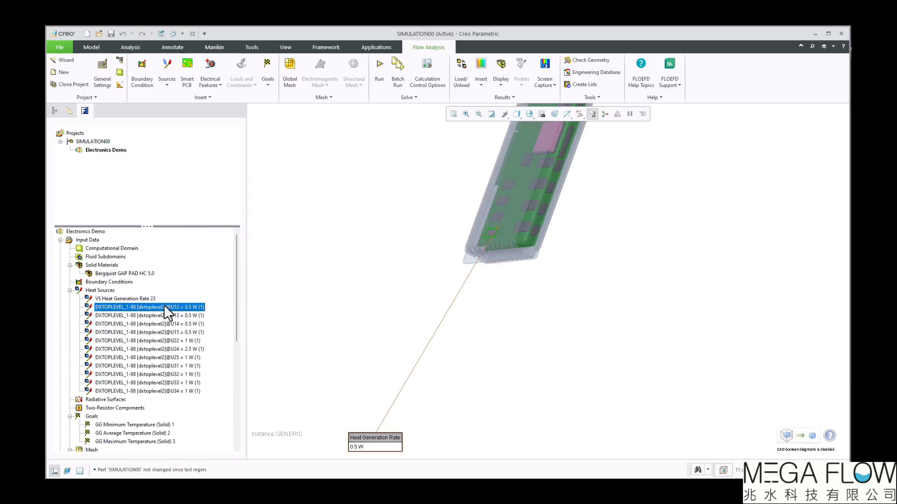
{"action": "right_click", "coordinate": [164, 305]}
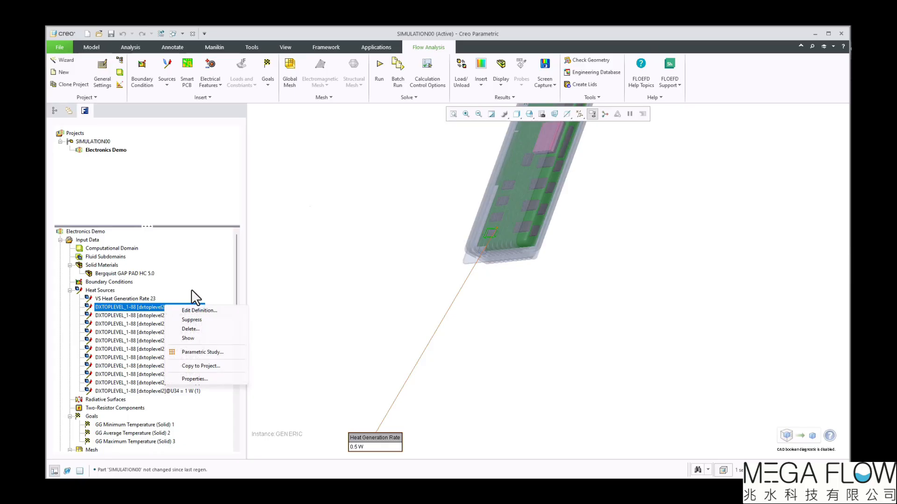
{"action": "left_click", "coordinate": [593, 96]}
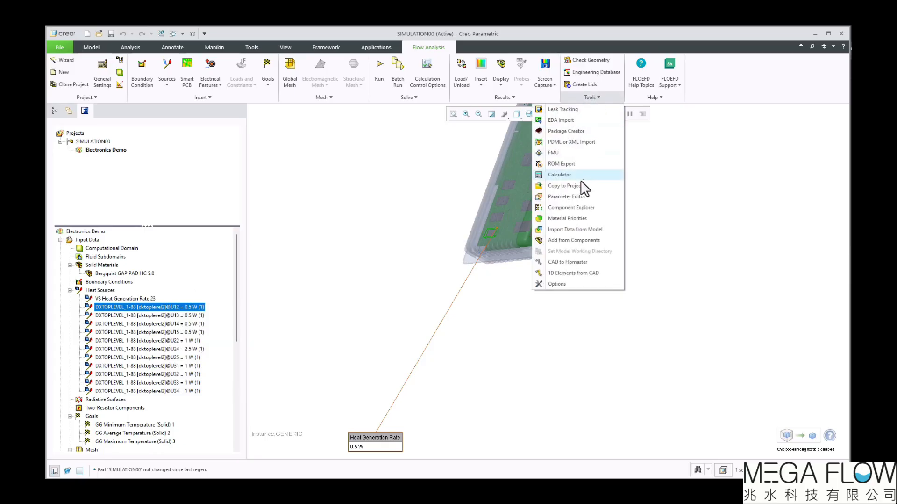
{"action": "left_click", "coordinate": [575, 207]}
{"action": "scroll", "coordinate": [435, 327], "scroll_direction": "down", "scroll_amount": 8}
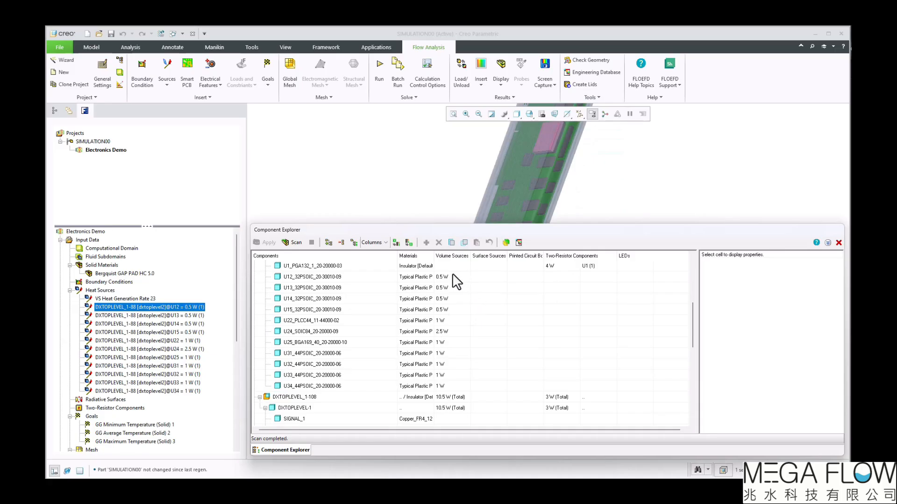
{"action": "left_click", "coordinate": [452, 277]}
{"action": "left_click_drag", "start_coordinate": [446, 279], "coordinate": [426, 277]}
{"action": "key", "text": "Return"}
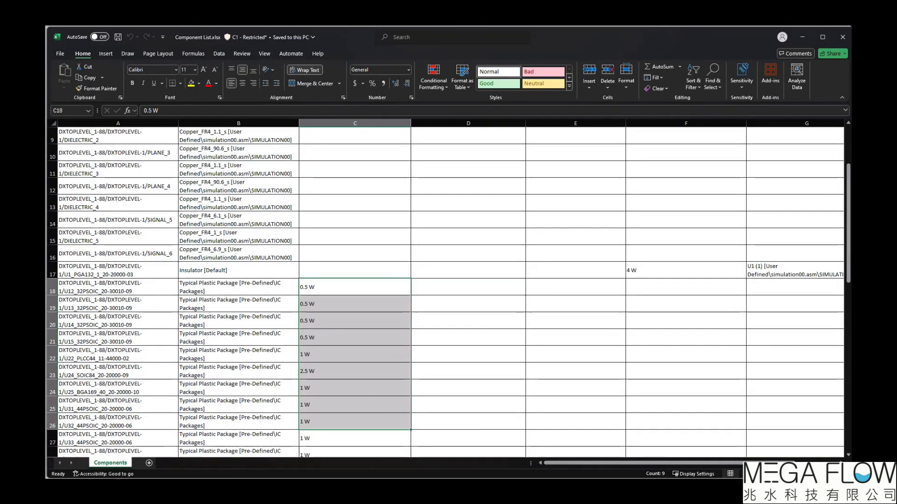
Select the volume source values in C18:C27 of Component List.xlsx in Excel, and return to Creo.
{"action": "left_click_drag", "start_coordinate": [374, 288], "coordinate": [358, 434]}
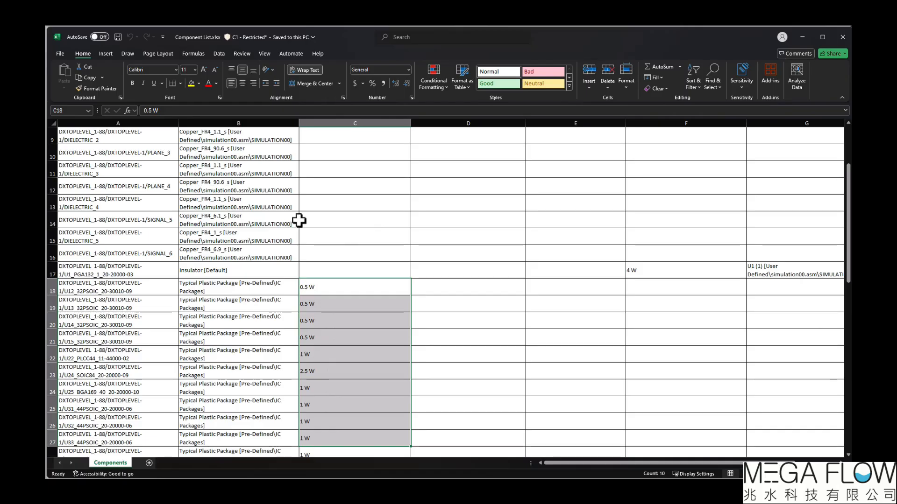
{"action": "left_click", "coordinate": [810, 36]}
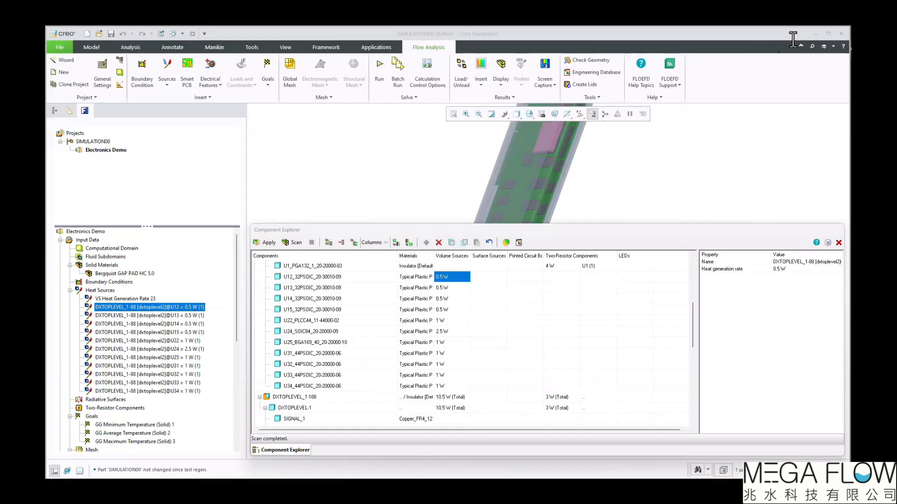